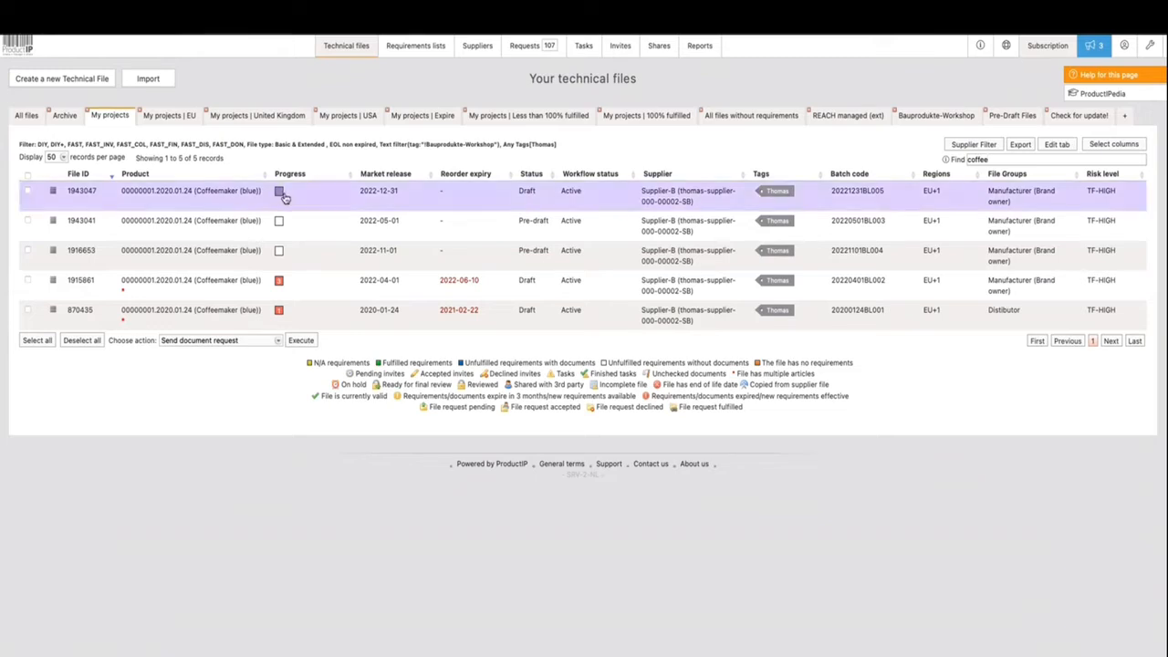
Step: Review the missing-document details in the Progress column for the listed coffeemaker technical files
mouse_move(284, 199)
mouse_move(281, 221)
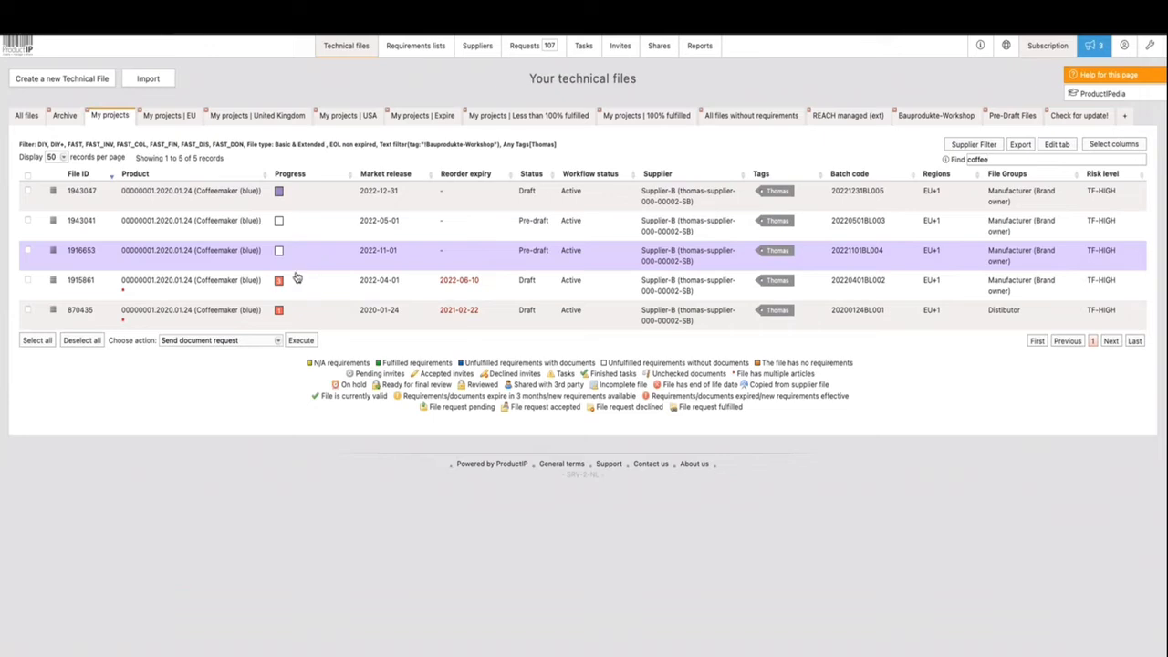
mouse_move(279, 282)
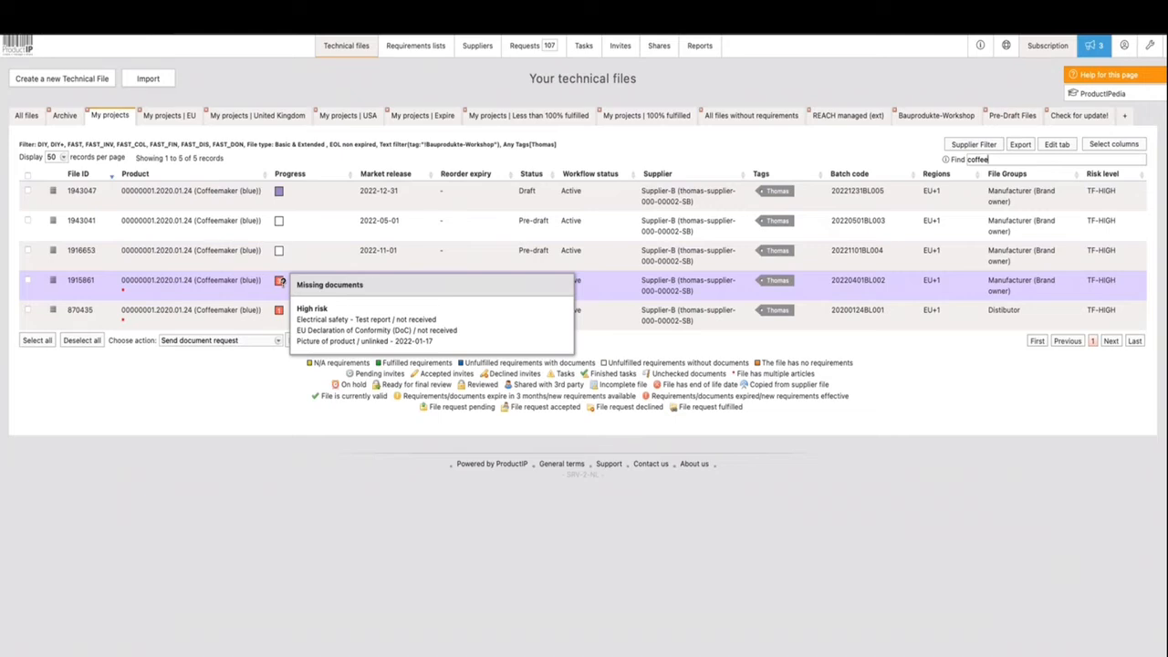
mouse_move(280, 311)
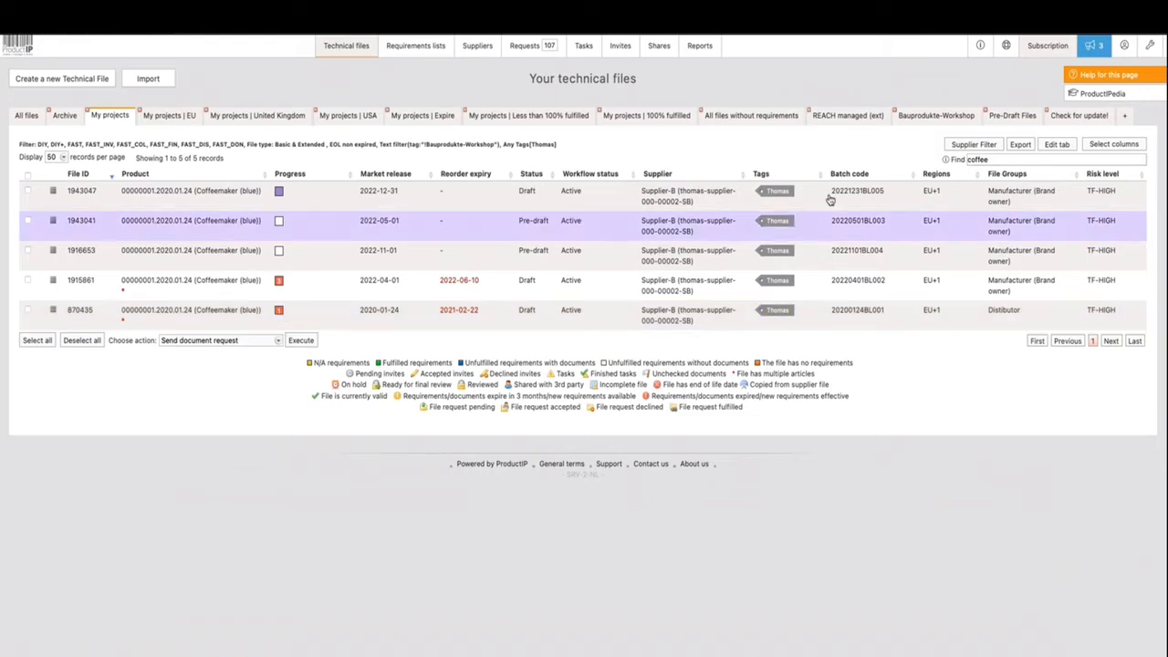
Step: Open the document risk settings of the company account
click(1153, 49)
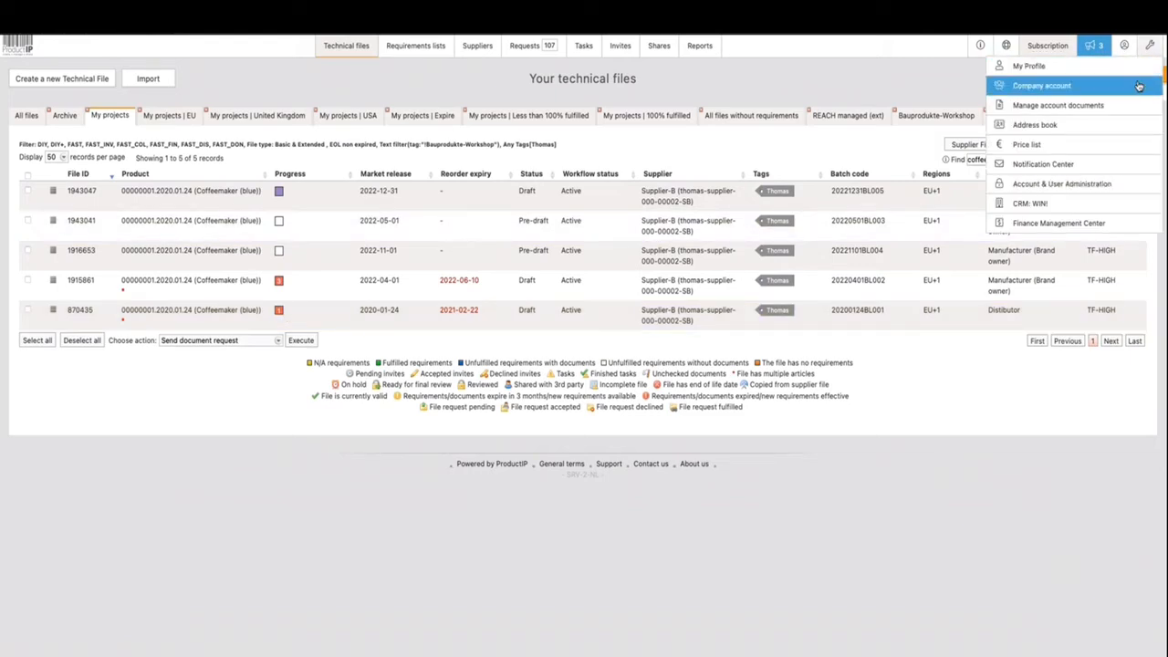
click(1138, 85)
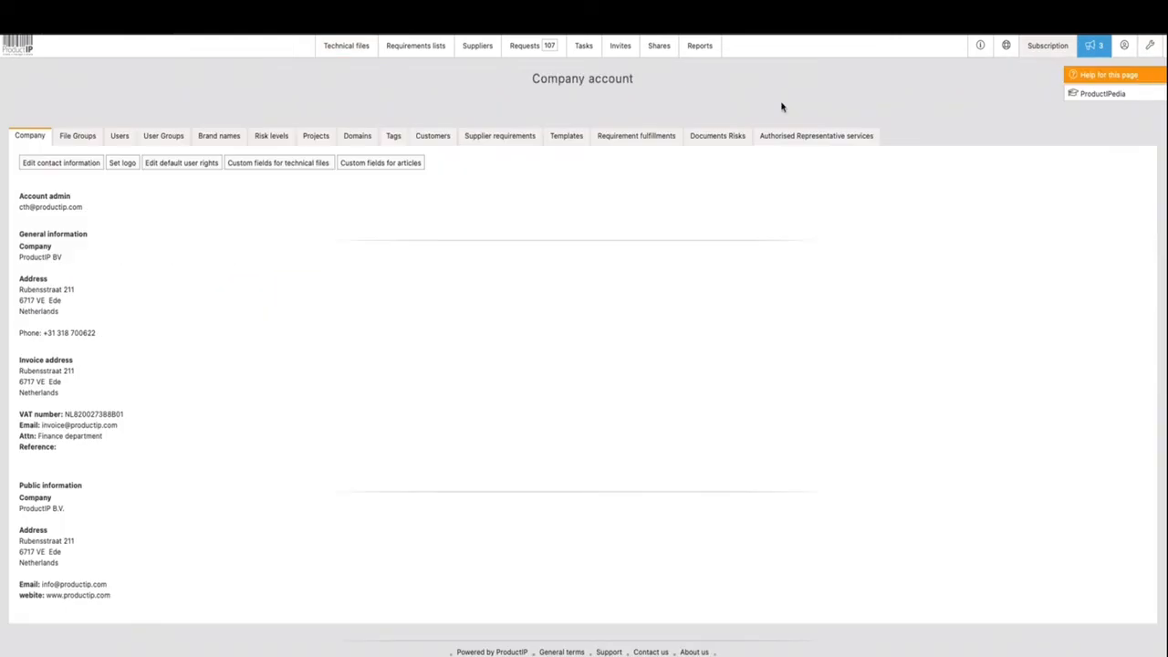
click(718, 137)
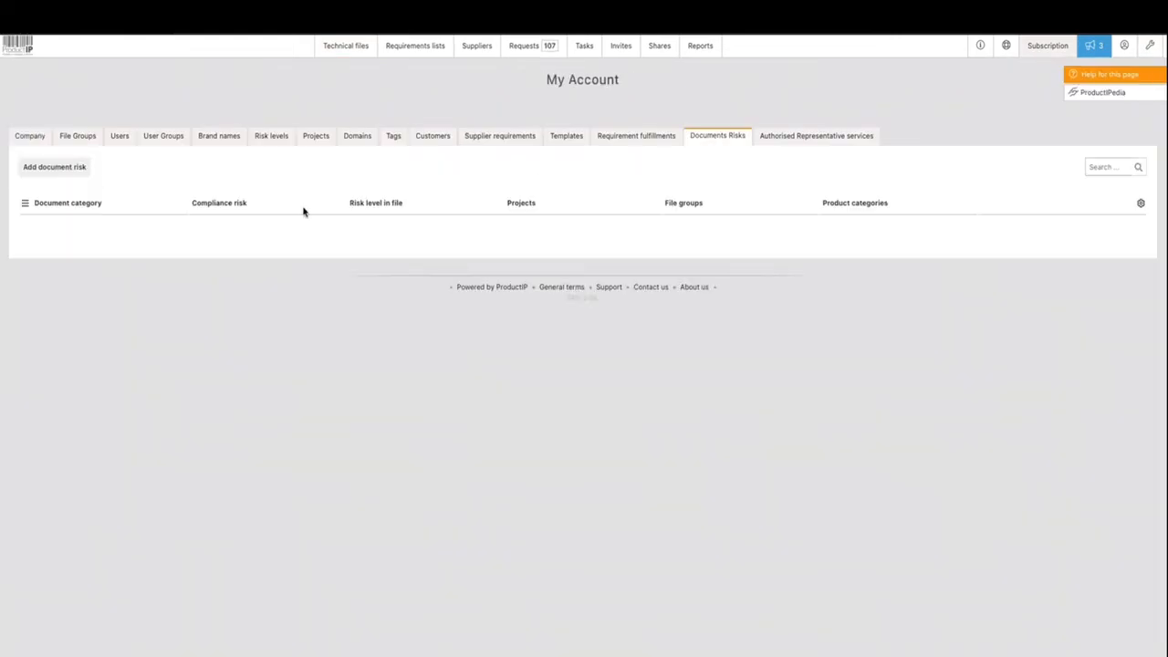
Step: Start a new document risk for the REACH - Test report category with compliance risk Low
click(75, 174)
click(91, 217)
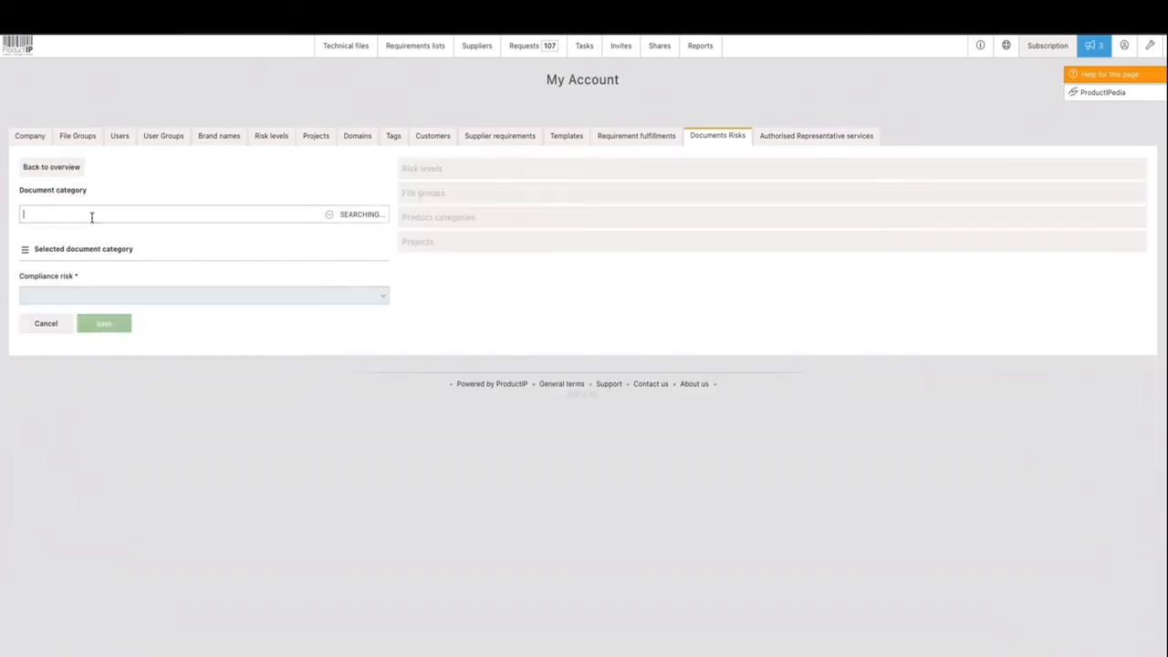
text(reach)
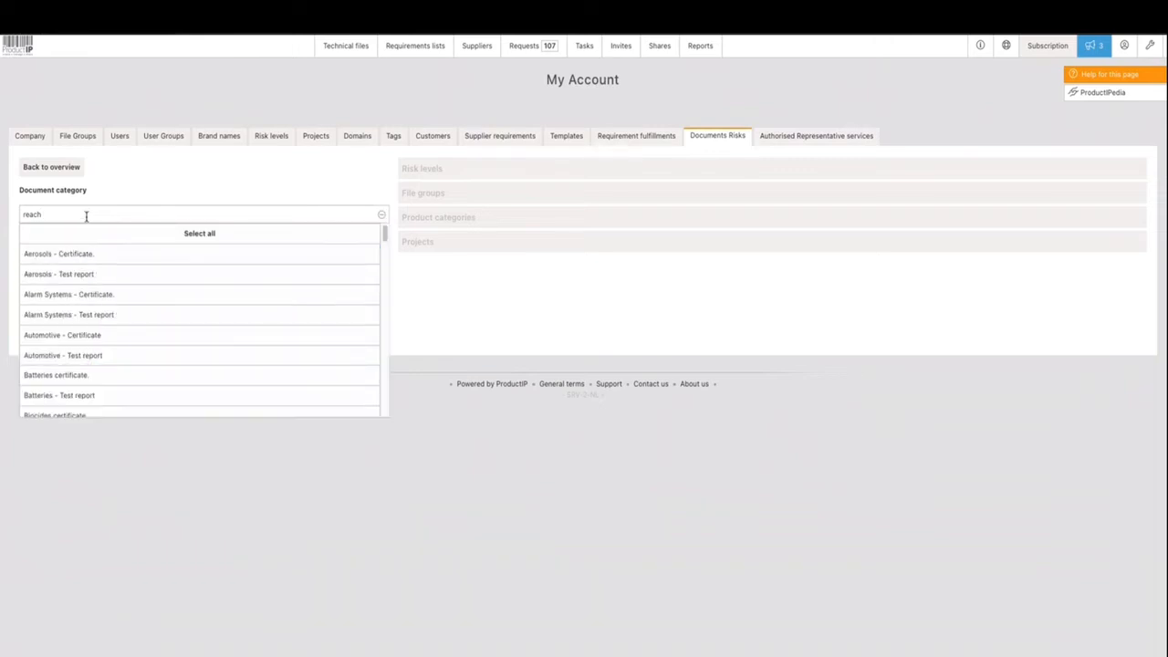
text(-)
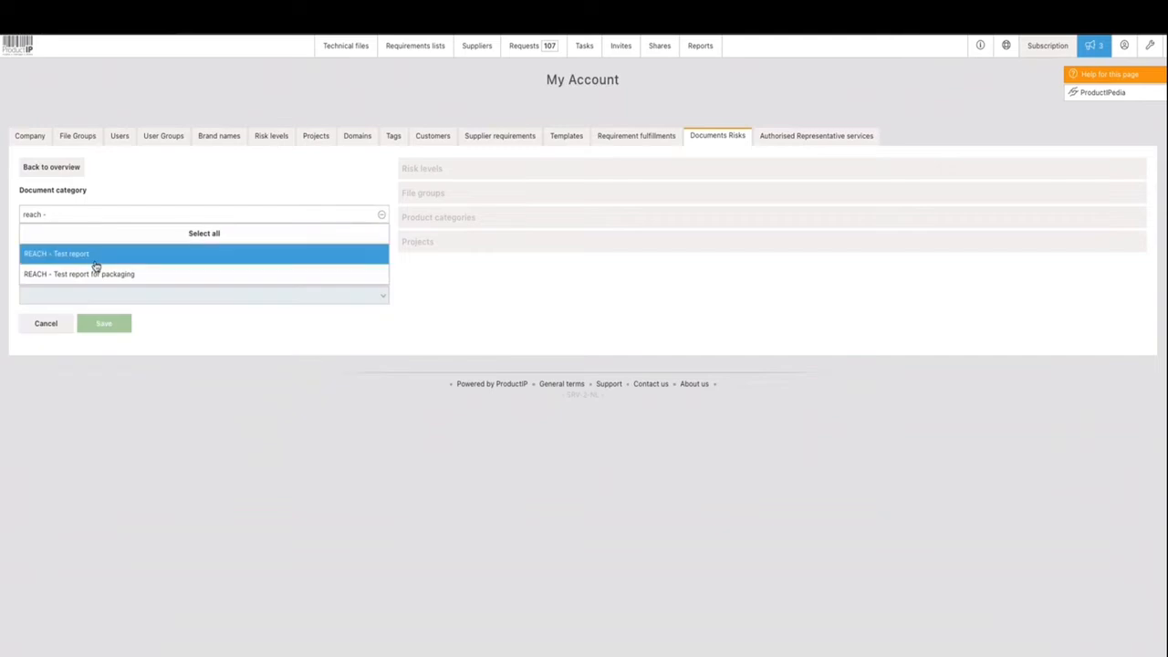
click(96, 263)
click(174, 294)
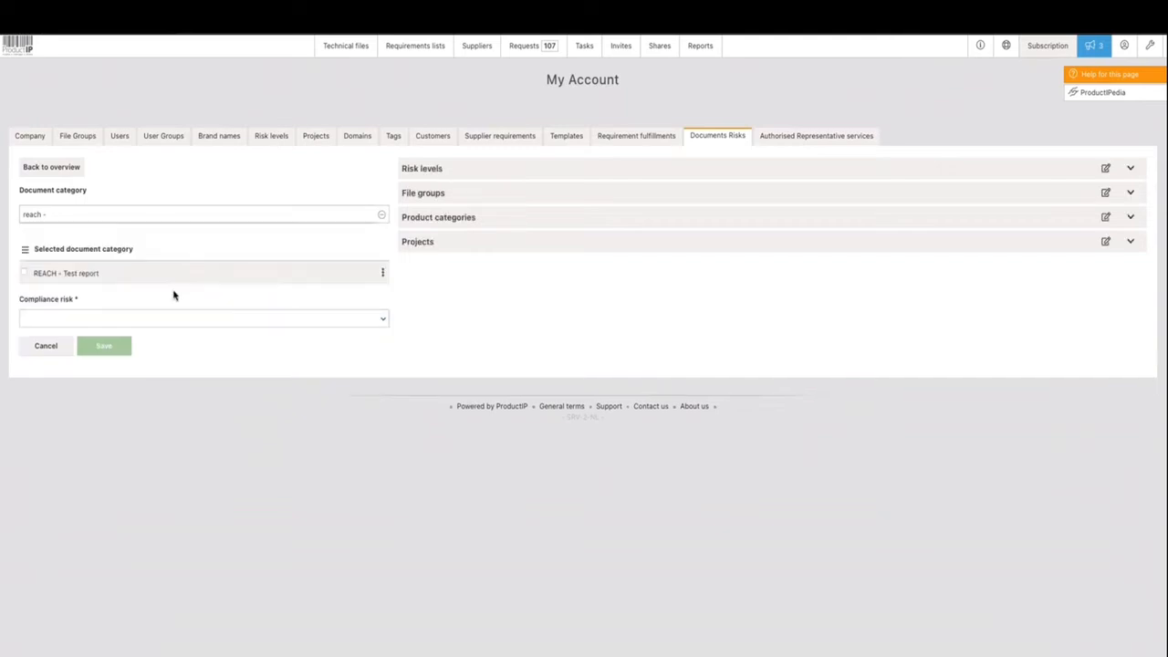
click(154, 317)
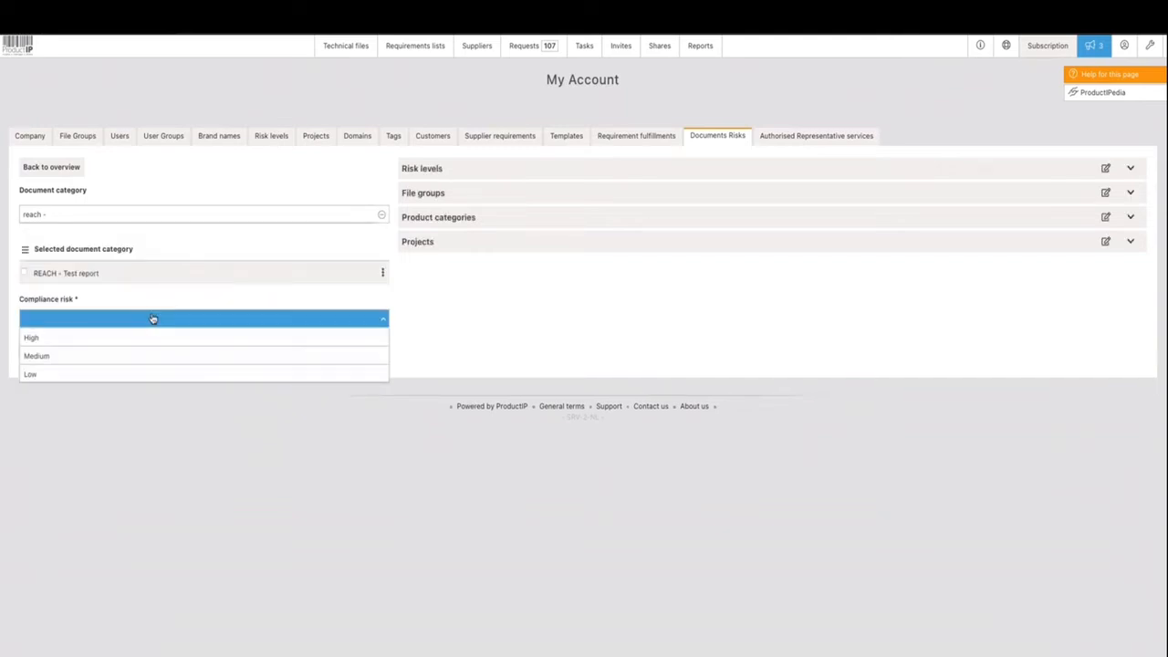
click(147, 373)
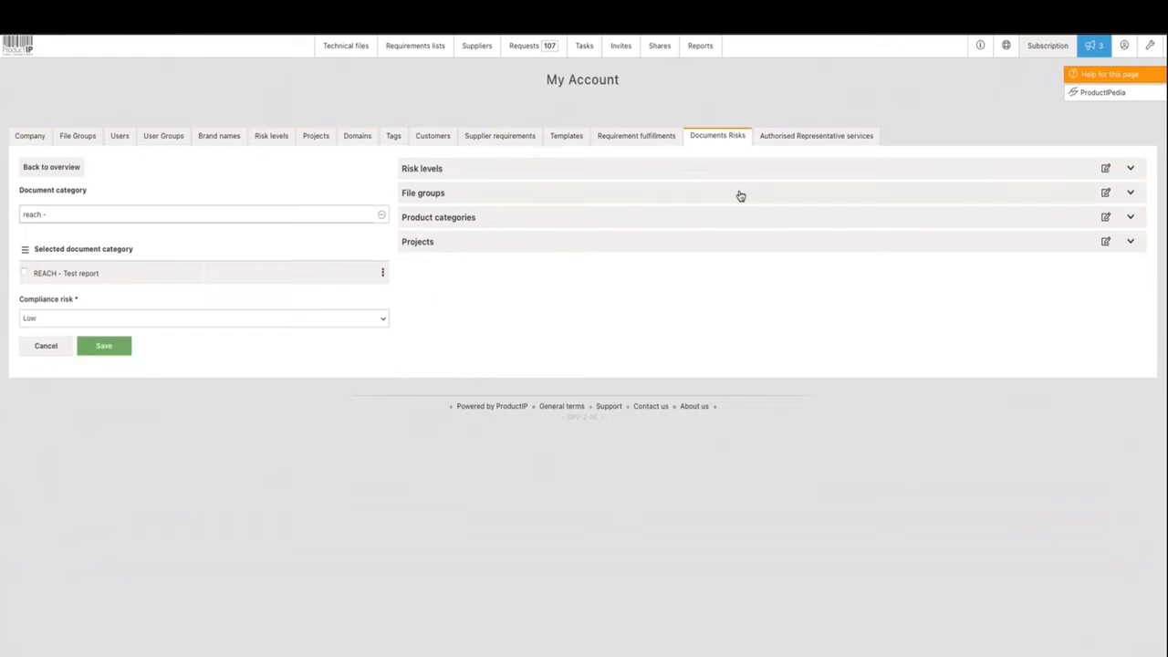
Step: Limit the REACH test report risk to the Distibutor file group and save it
click(769, 199)
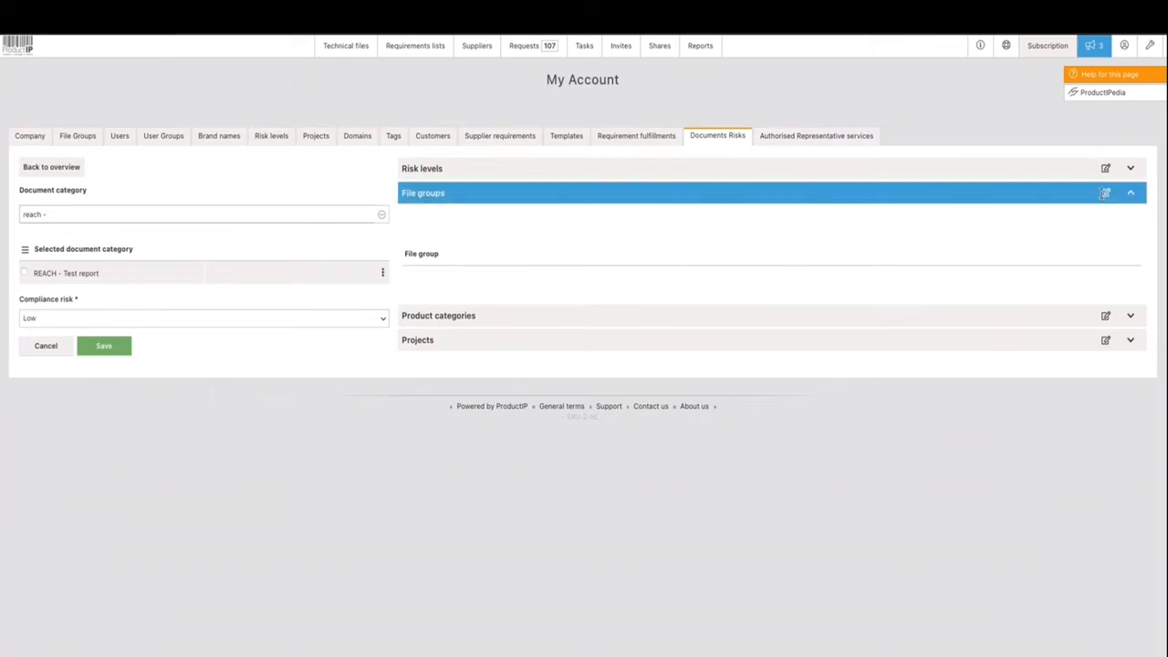
click(1106, 193)
click(881, 233)
text(Di)
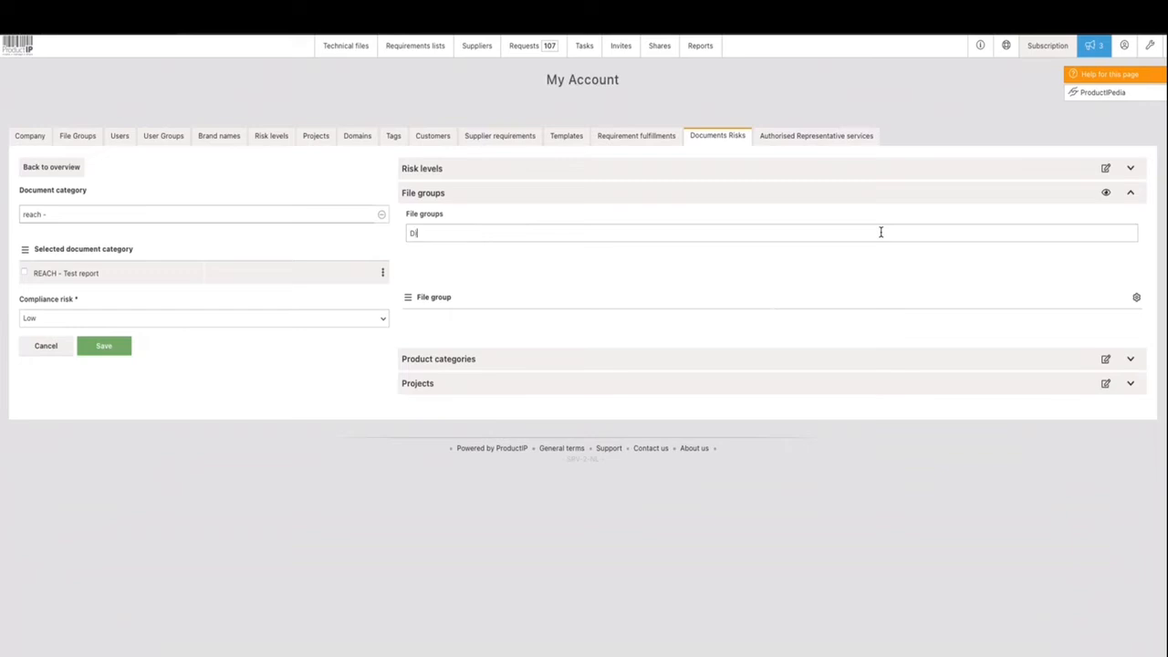
text(str)
key(BackSpace)
key(BackSpace)
click(435, 252)
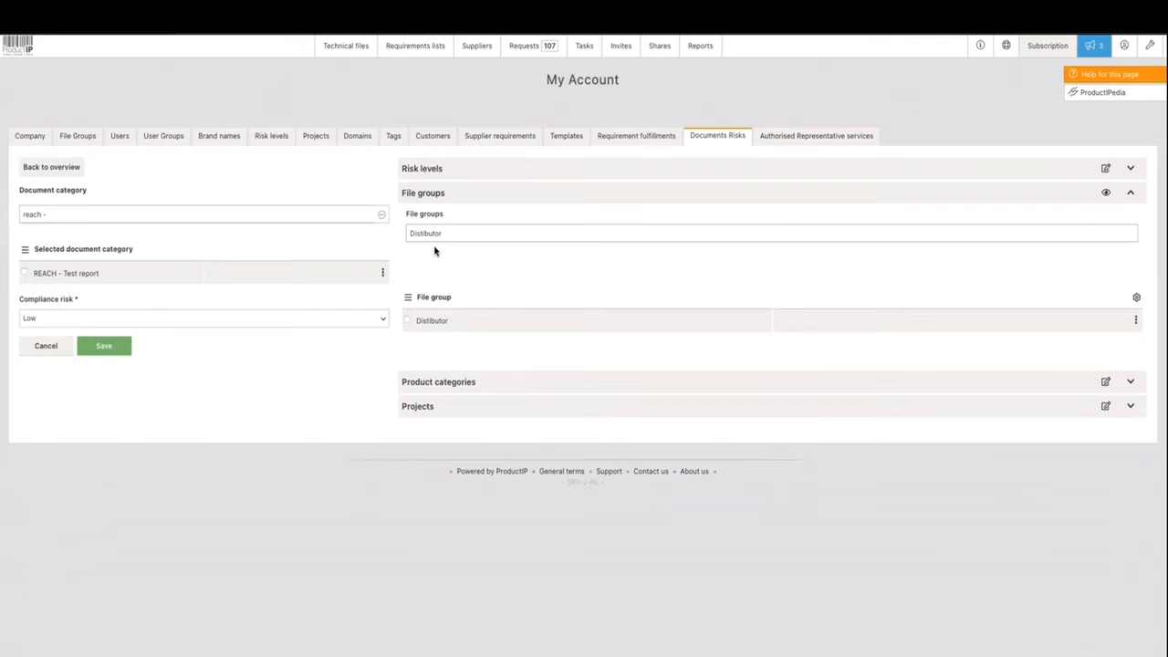
click(1130, 194)
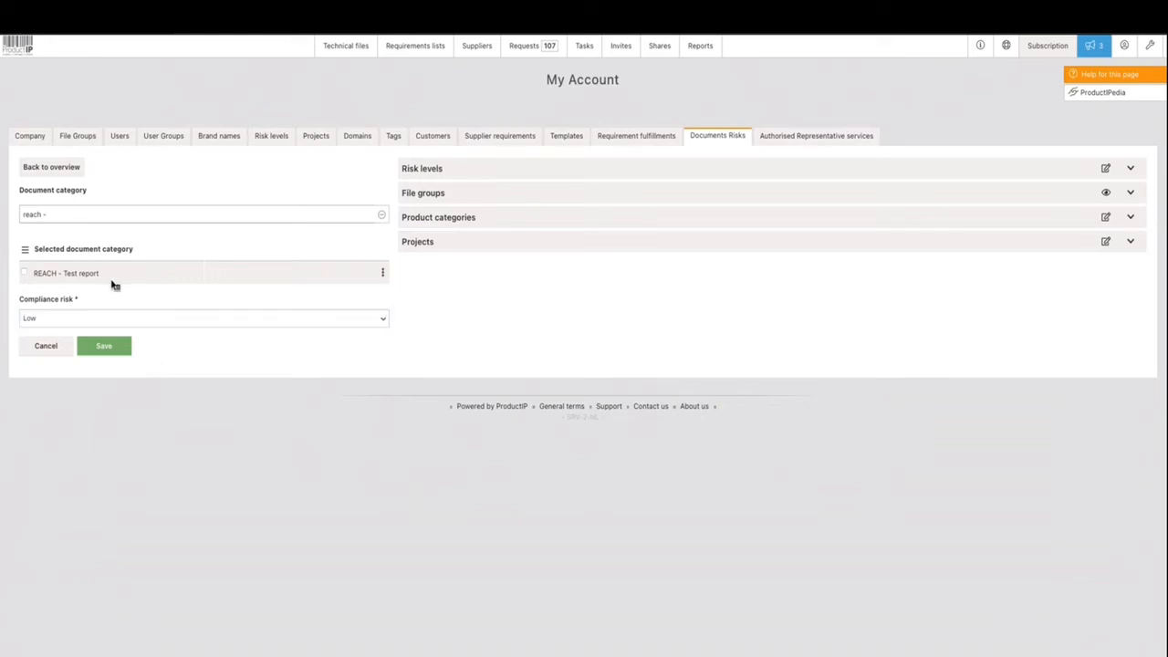
click(107, 347)
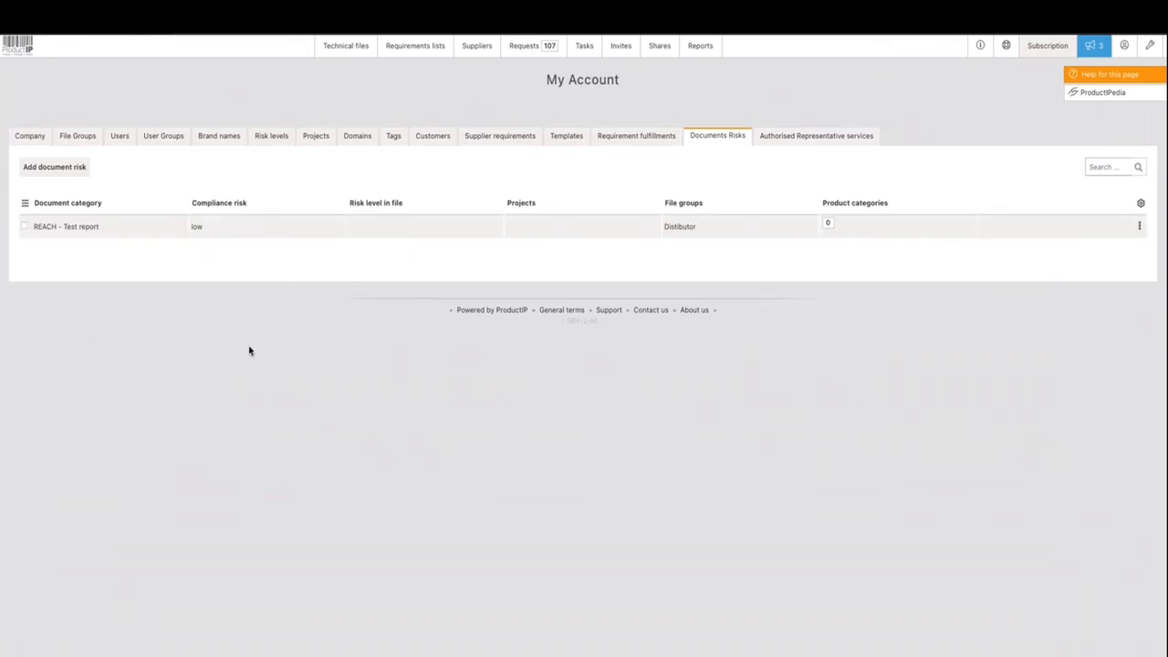
Step: Check the Progress details of the Distibutor coffeemaker file in the technical files overview
click(357, 53)
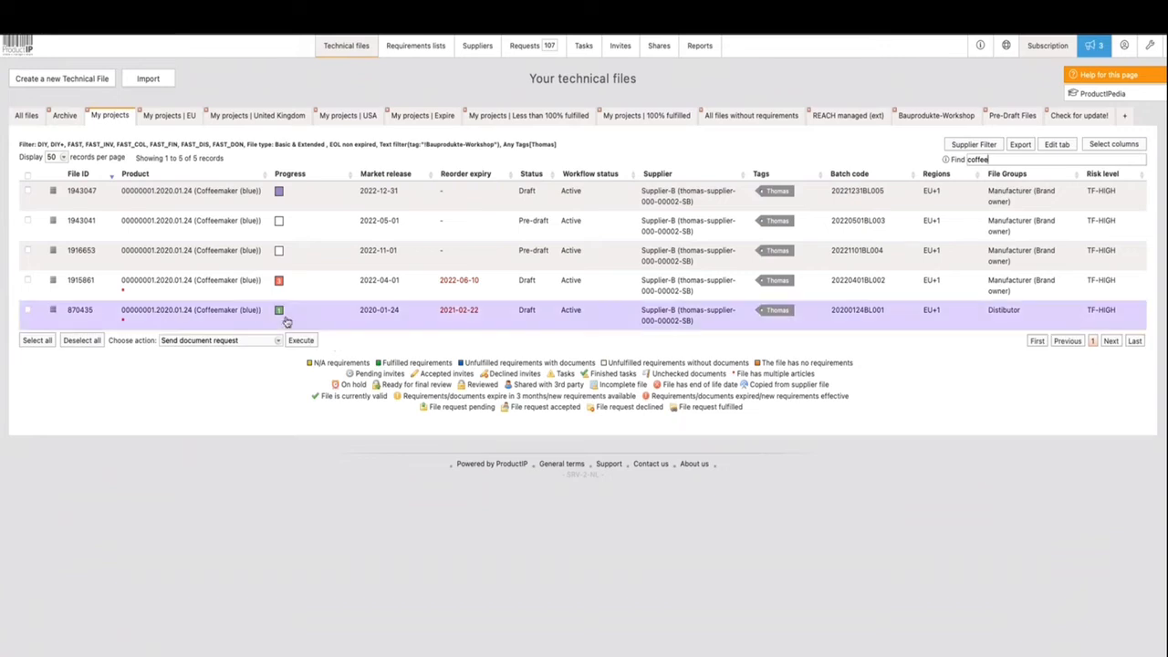
mouse_move(280, 312)
Step: Return to the document risk settings of the company account
click(1154, 49)
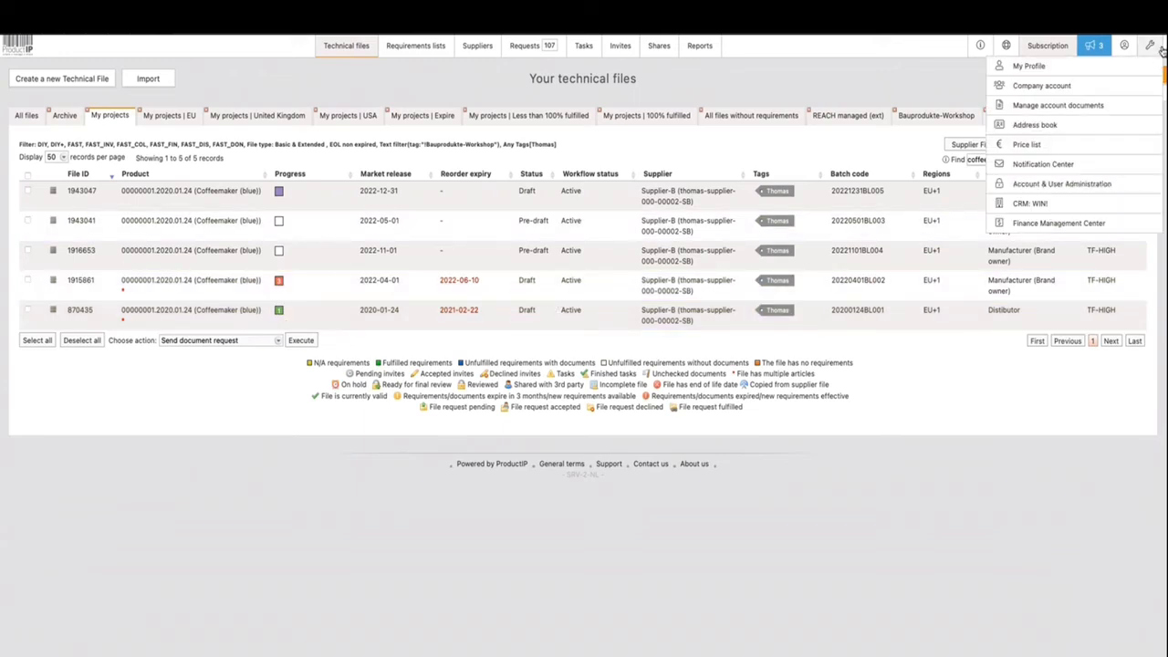
click(1137, 85)
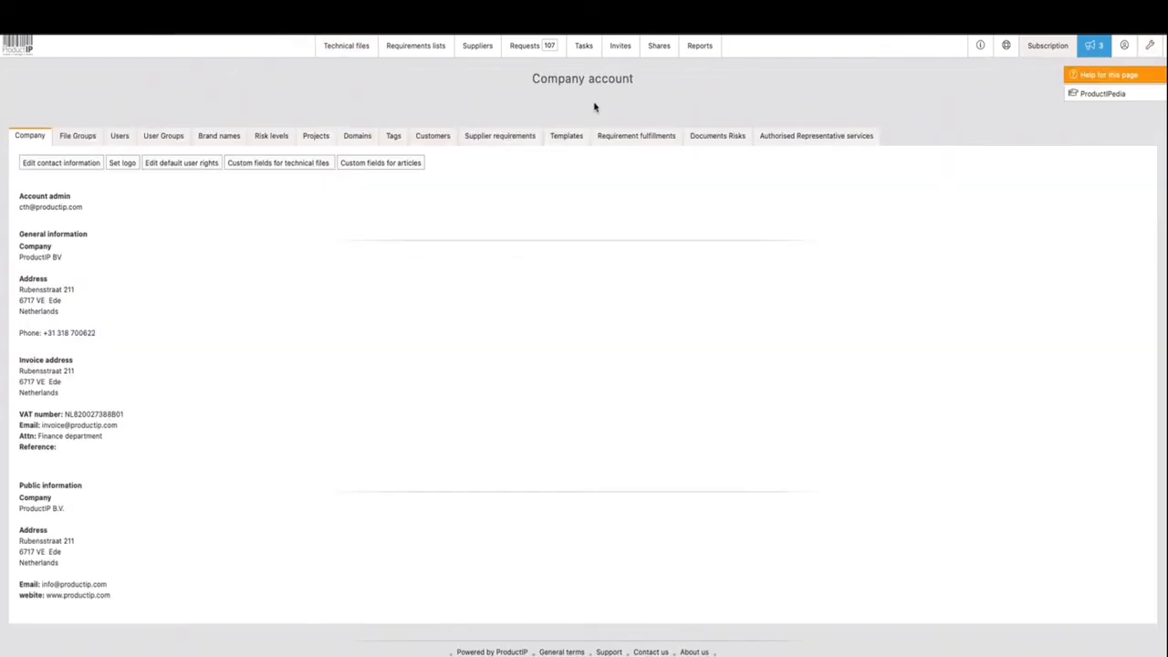
click(718, 136)
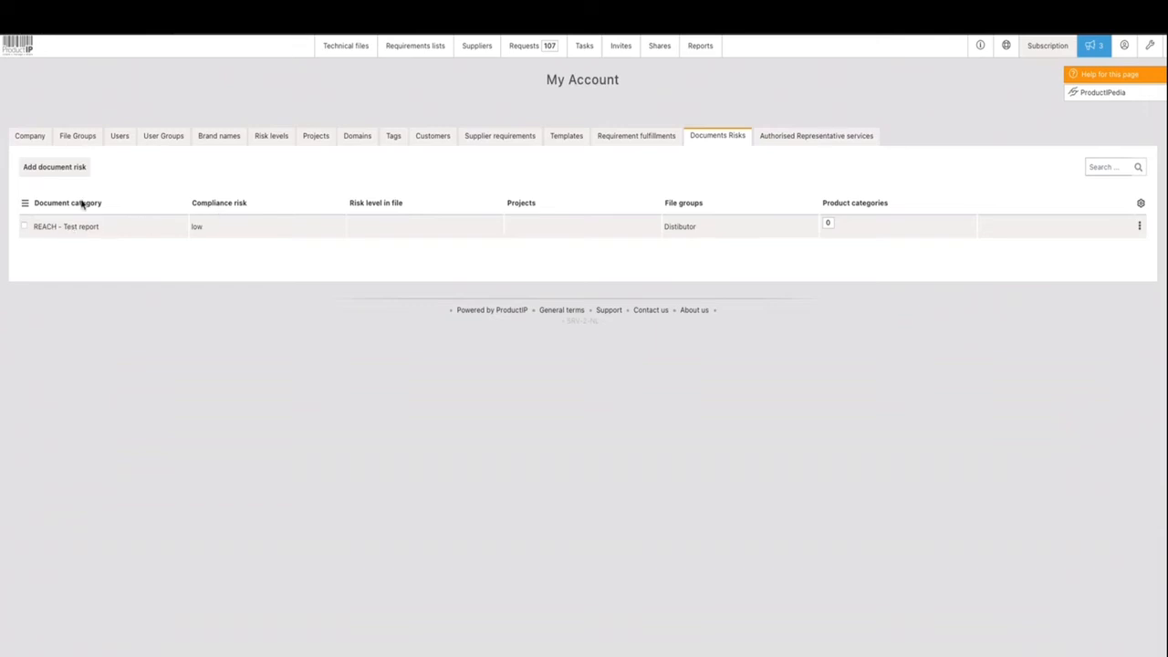
Step: Start a new document risk for the Picture of product category with compliance risk Low
click(73, 168)
click(77, 212)
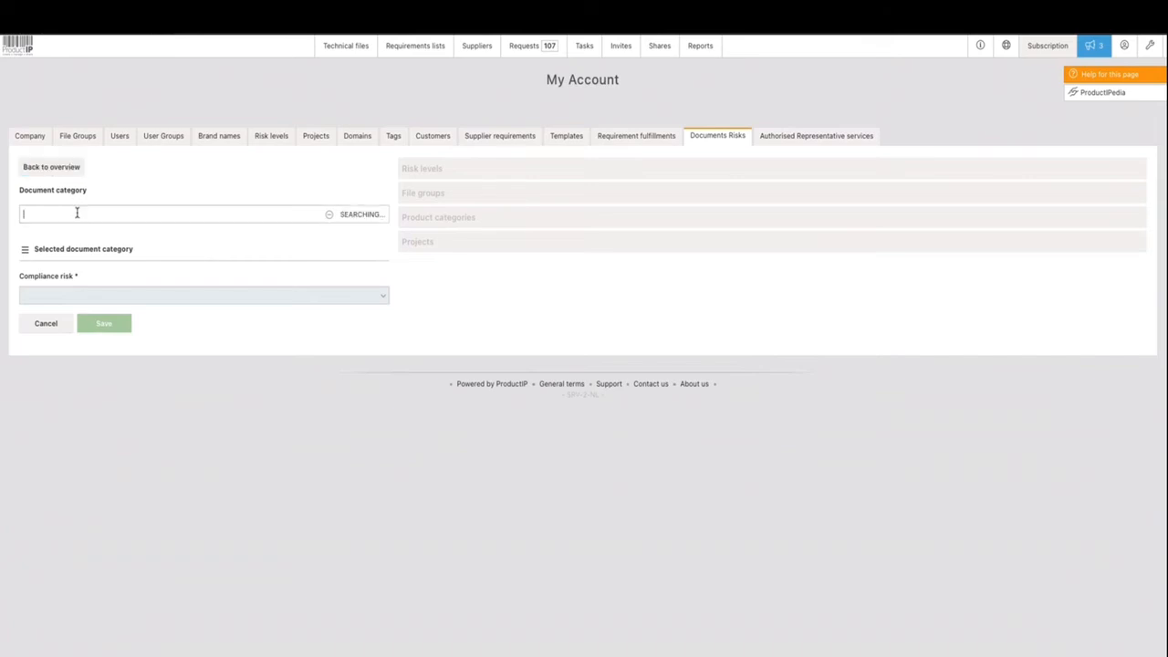
text(picture)
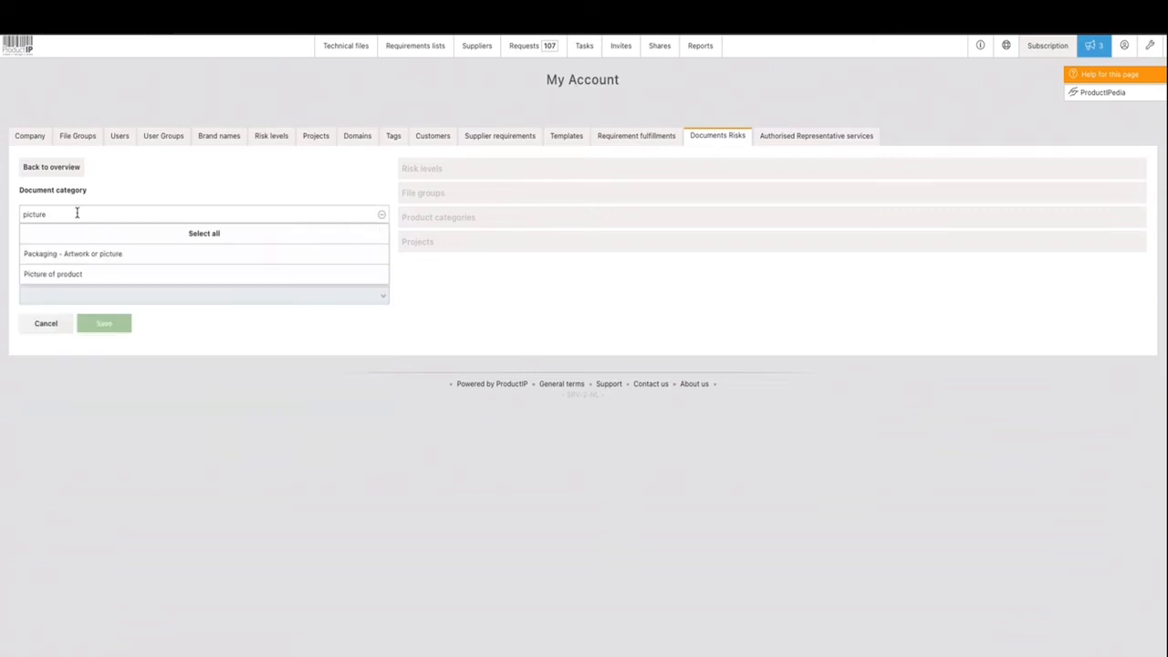
click(82, 274)
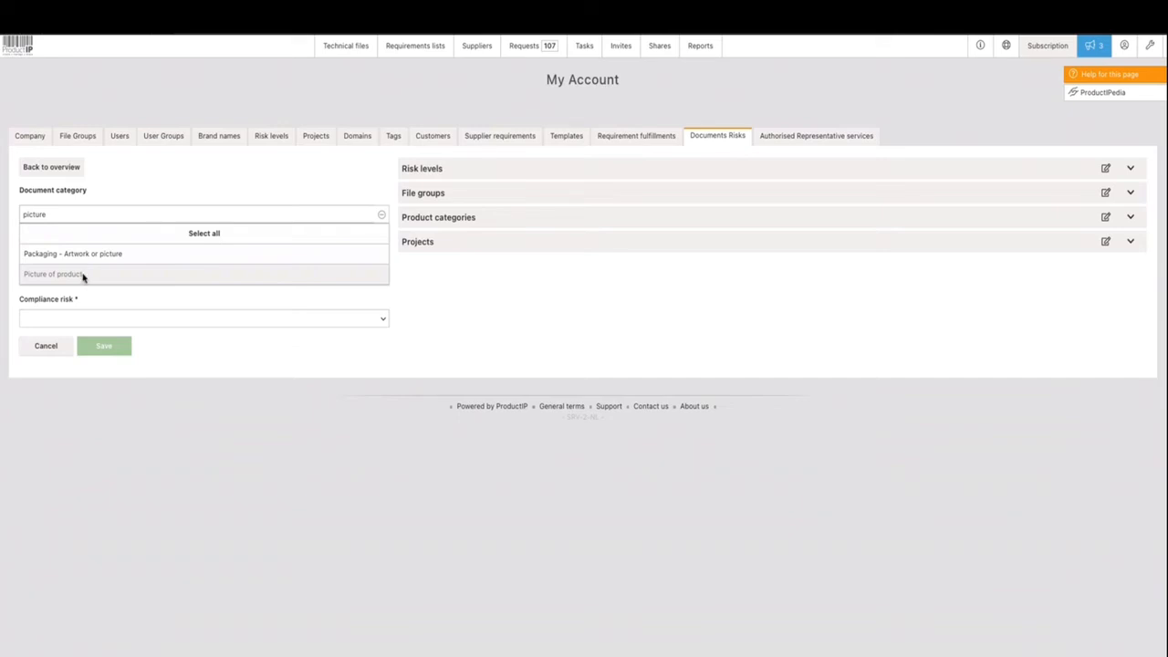
click(217, 320)
click(217, 319)
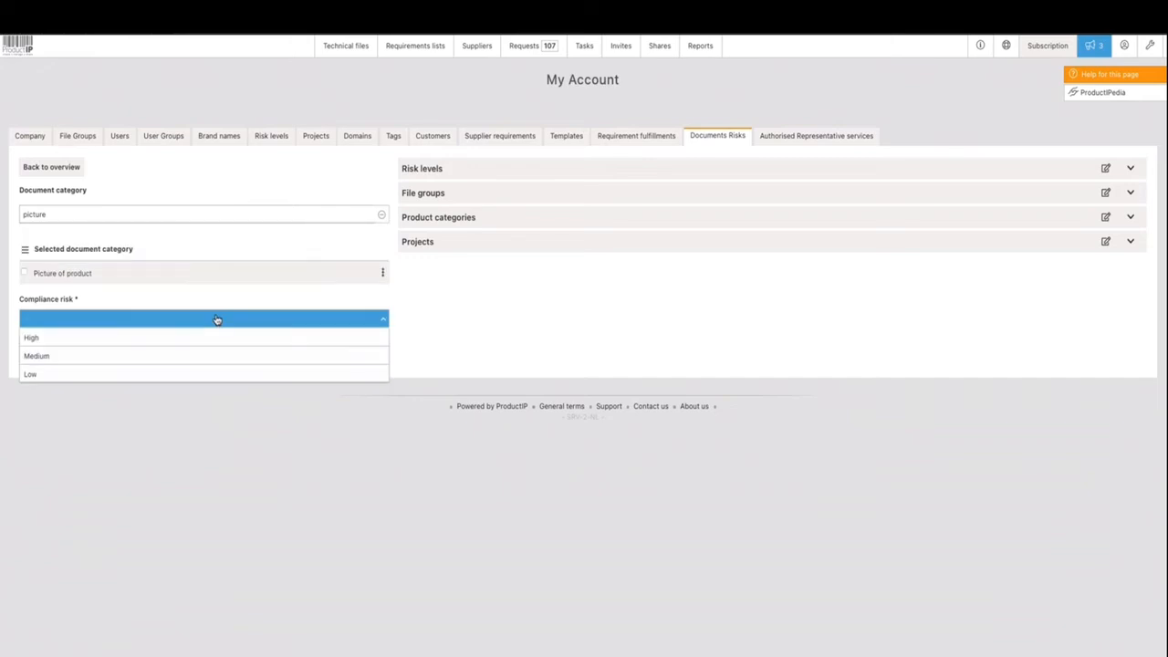
click(209, 374)
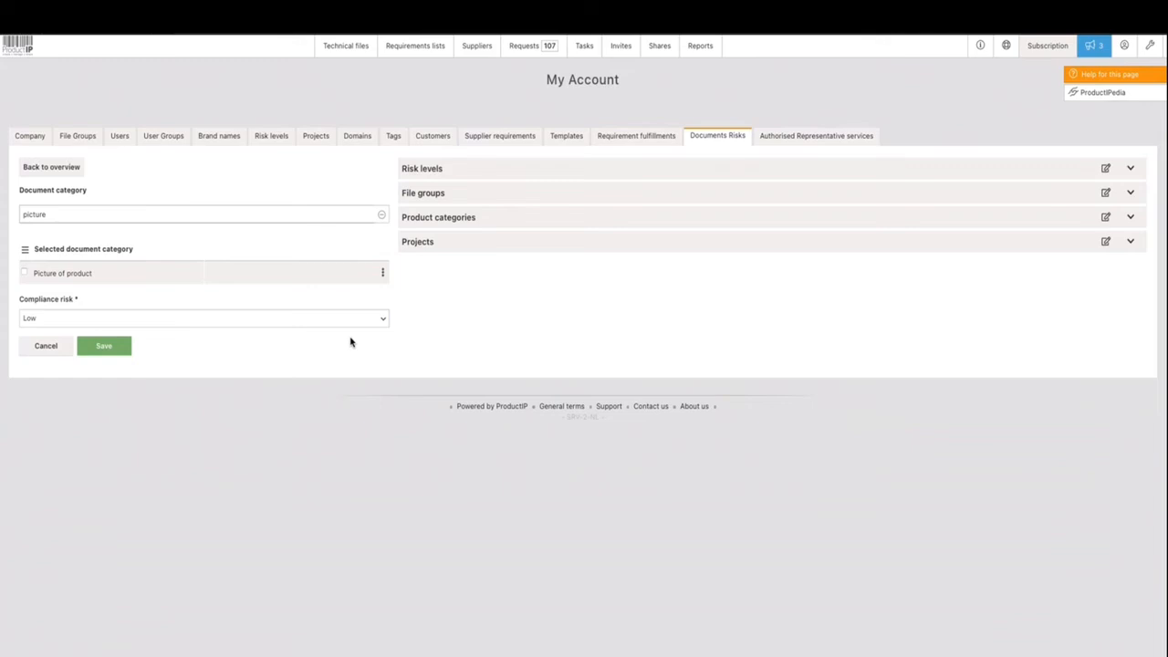
Step: Limit the Picture of product risk to risk level TF-MED and save it
click(648, 176)
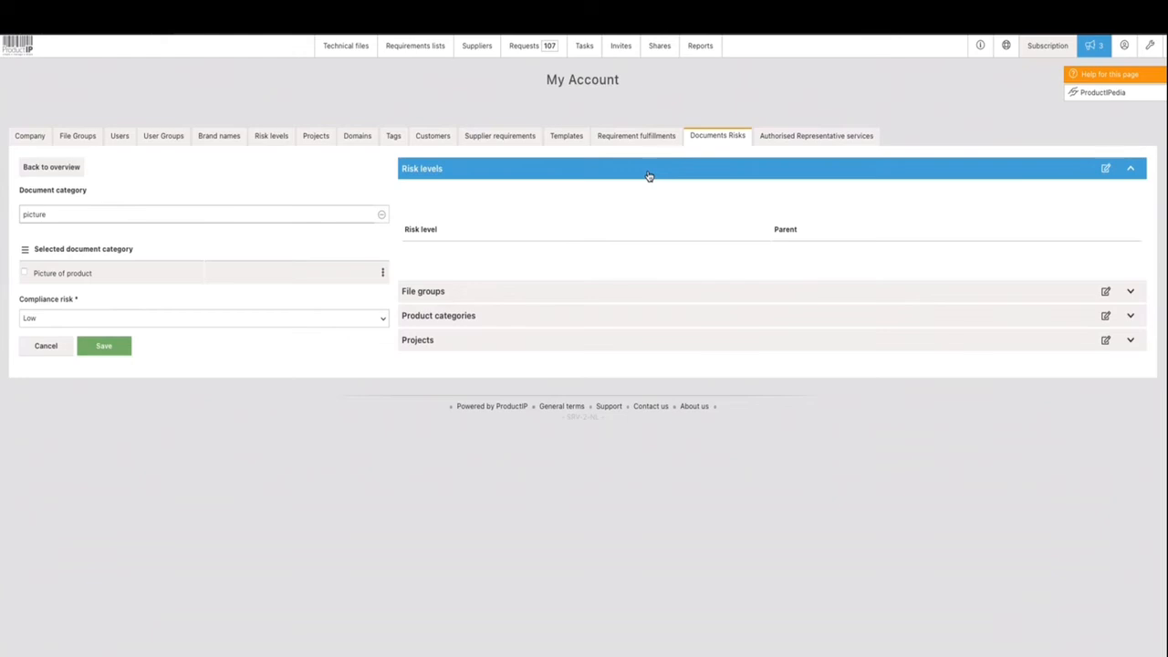
click(1105, 169)
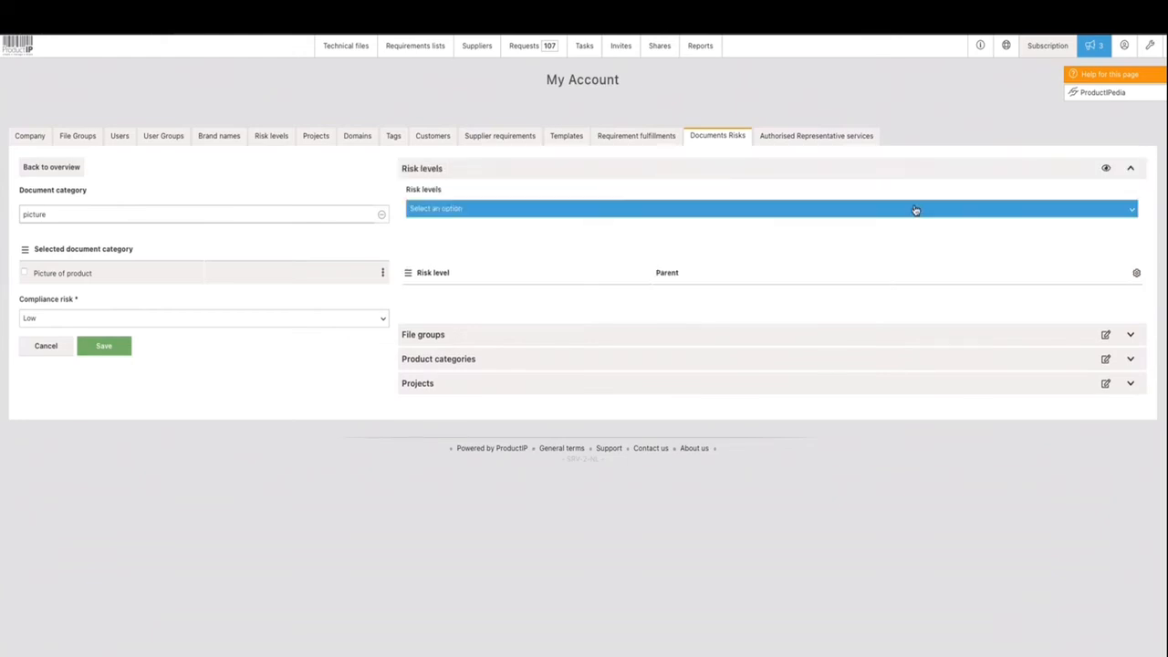
click(916, 210)
click(733, 345)
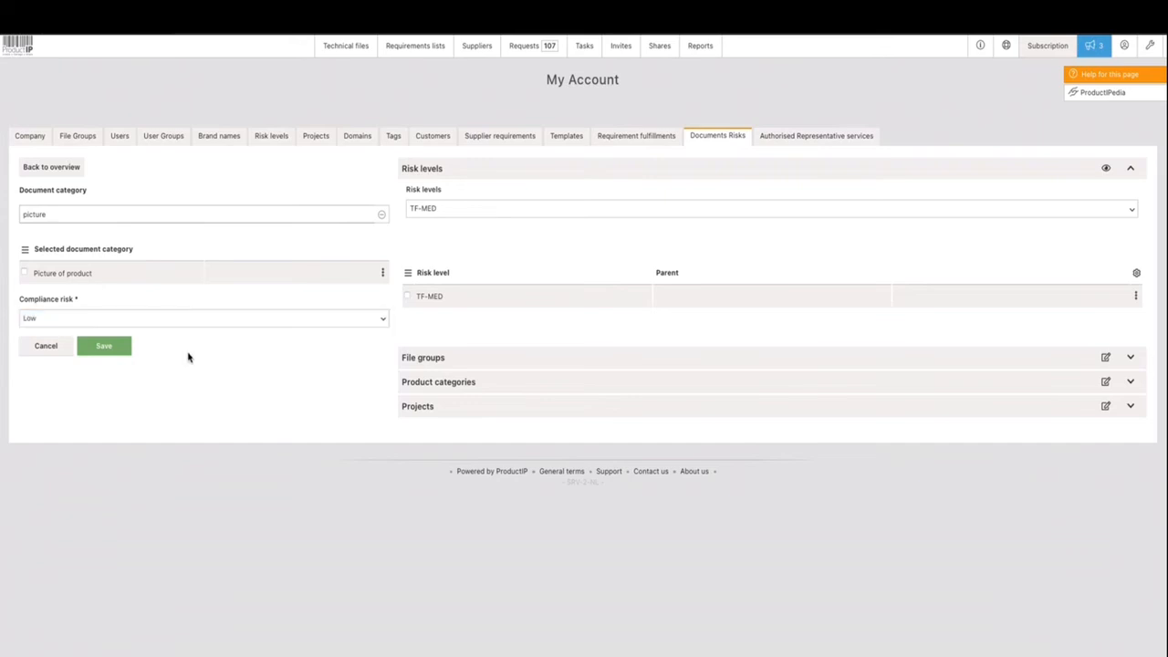
click(128, 352)
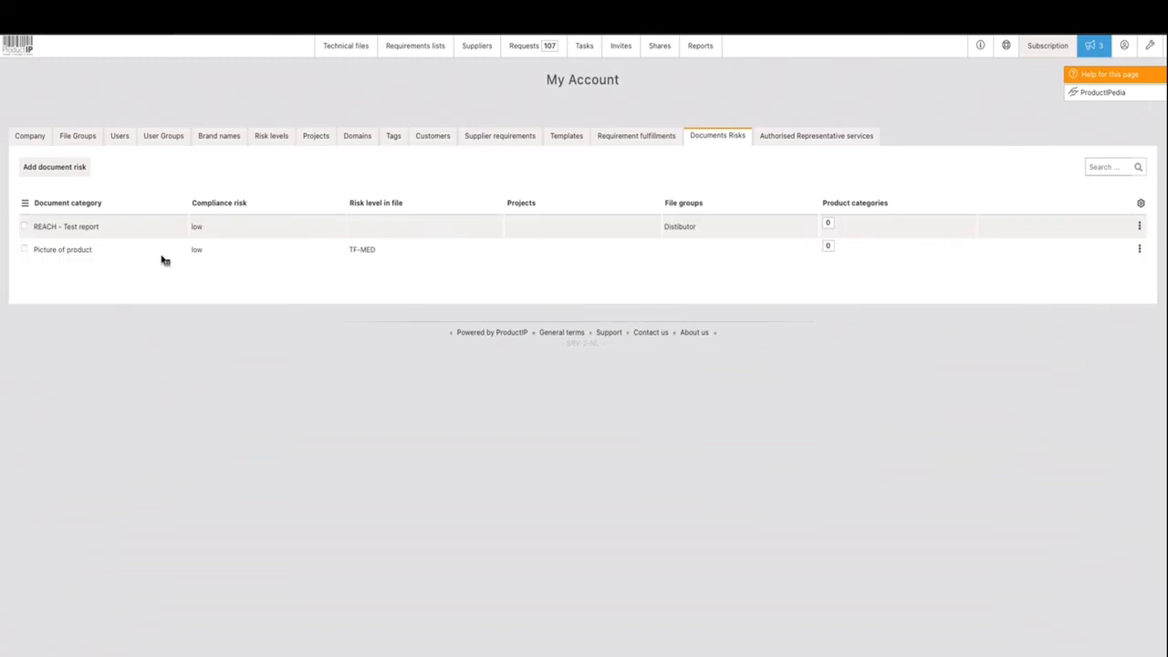
Step: Start another document risk for the Picture of product category with compliance risk Medium
click(83, 172)
click(86, 213)
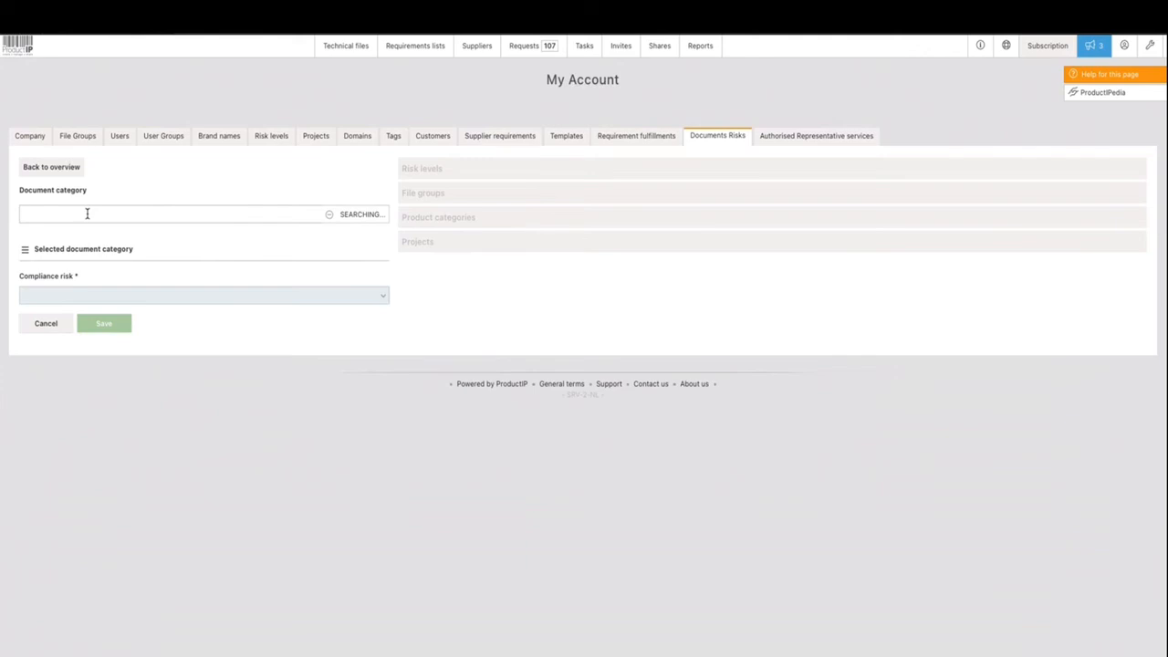
text(picture)
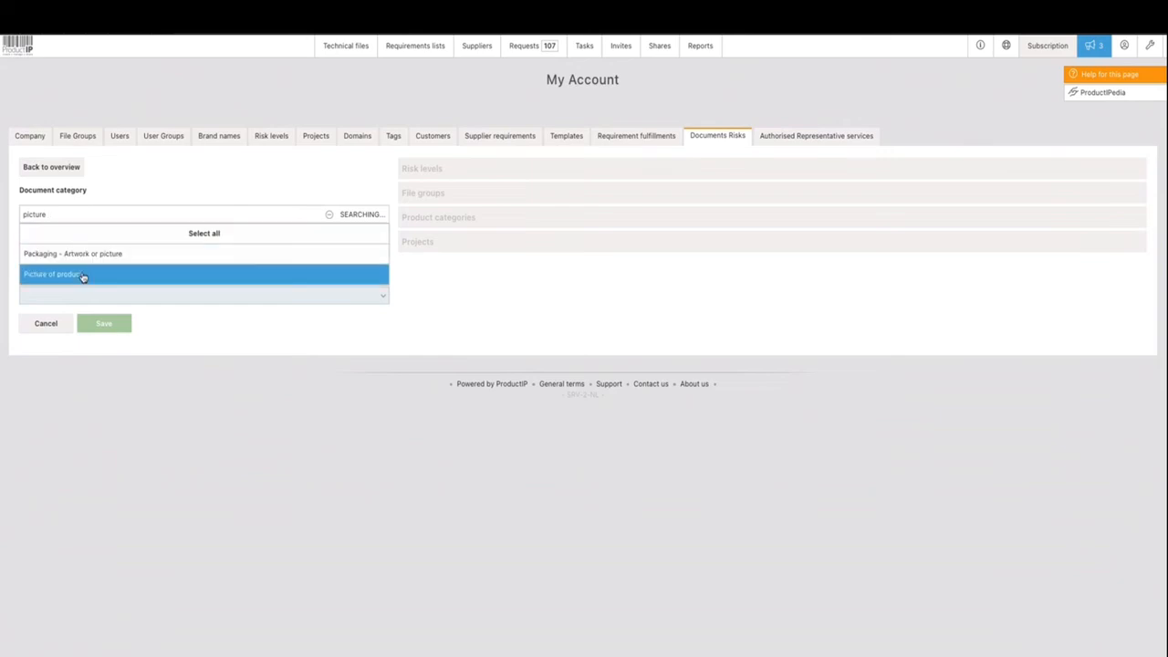
click(81, 274)
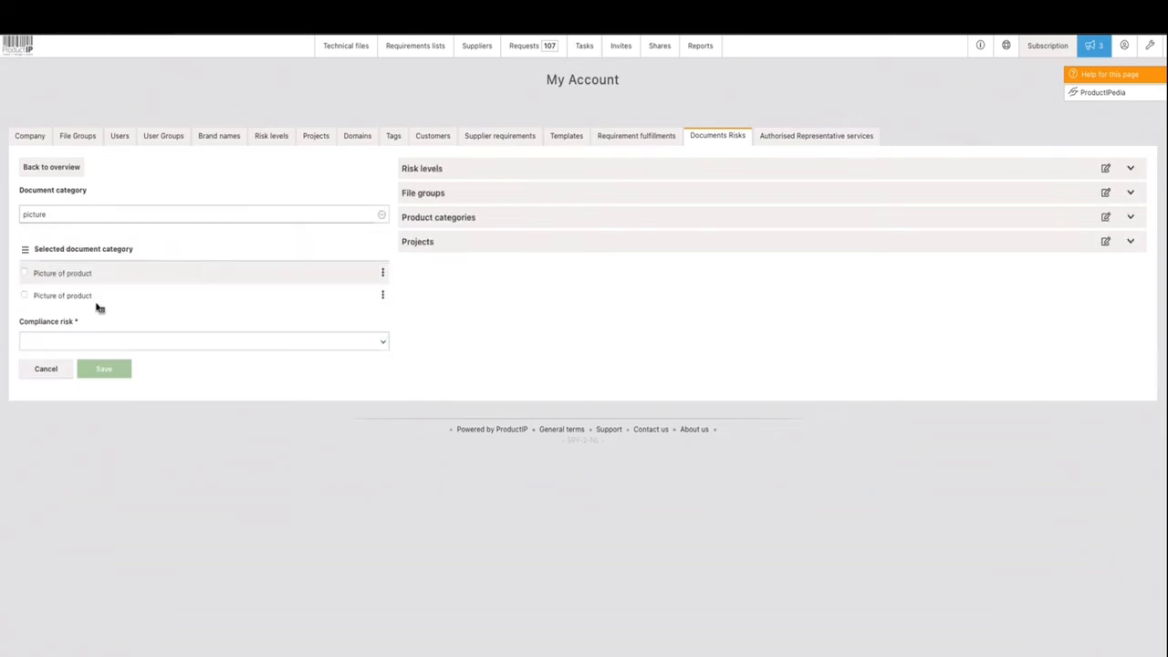
click(118, 347)
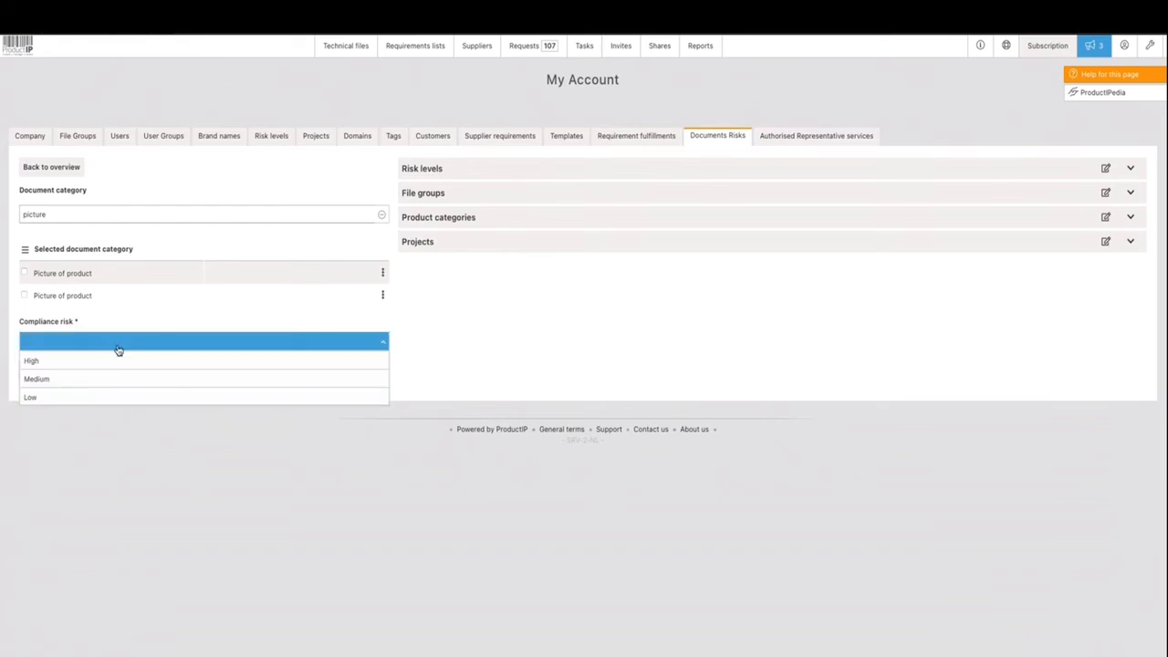
click(120, 378)
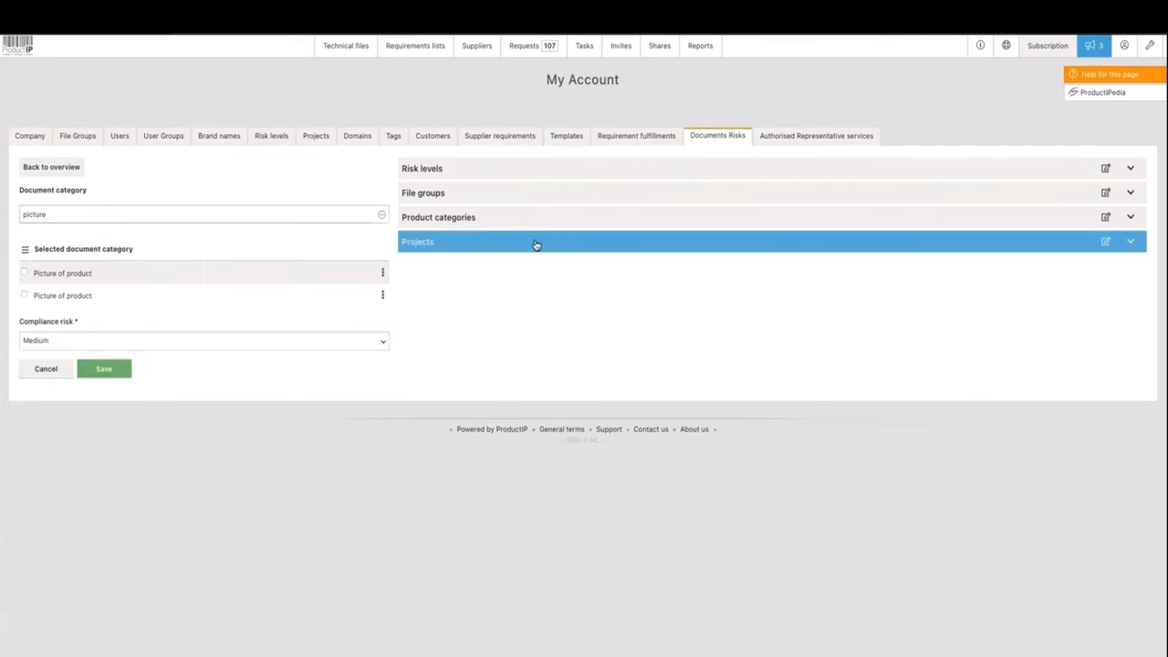
Step: Limit the Medium-risk Picture of product entry to risk level TF-HIGH and save it
click(566, 179)
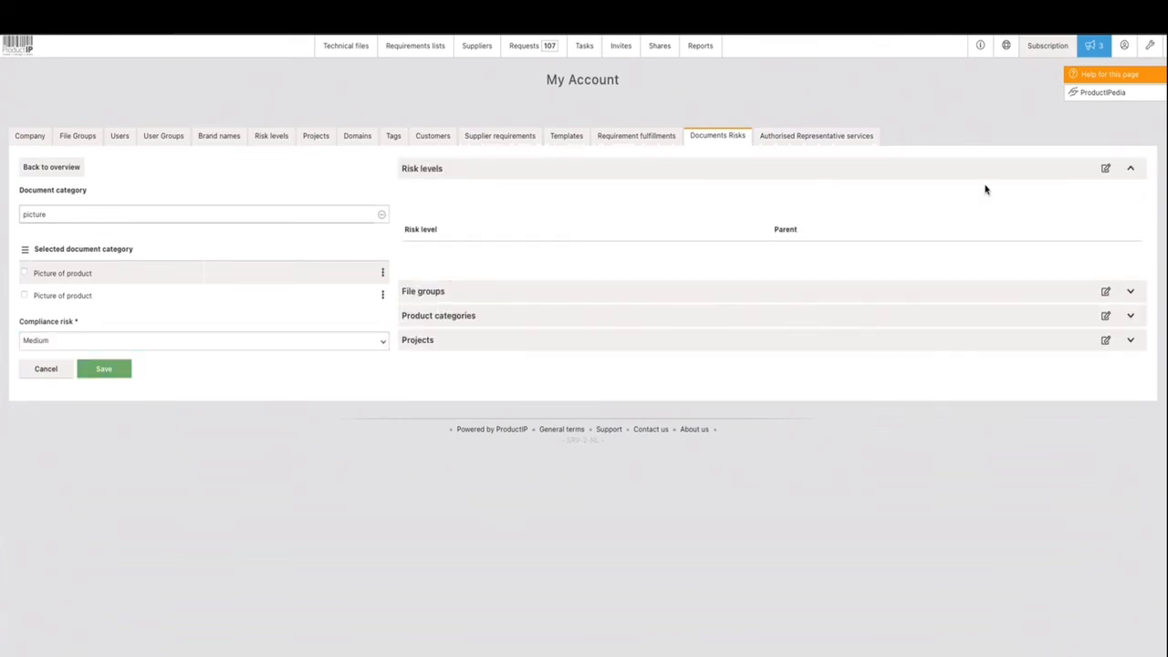
click(1106, 170)
click(901, 209)
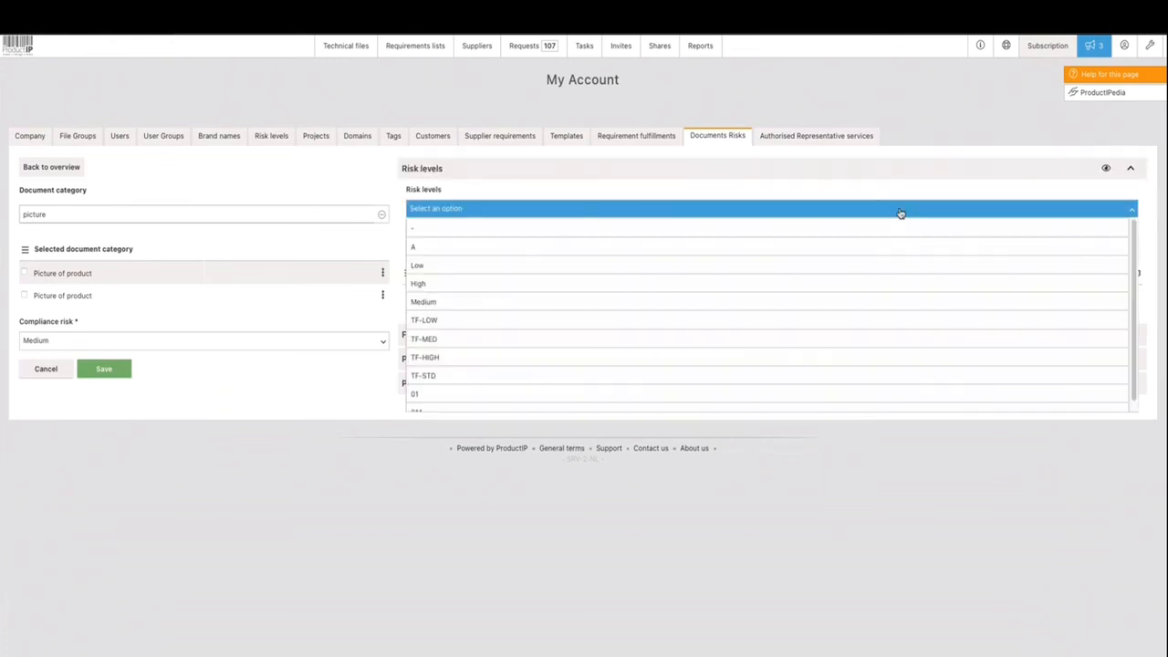
click(592, 359)
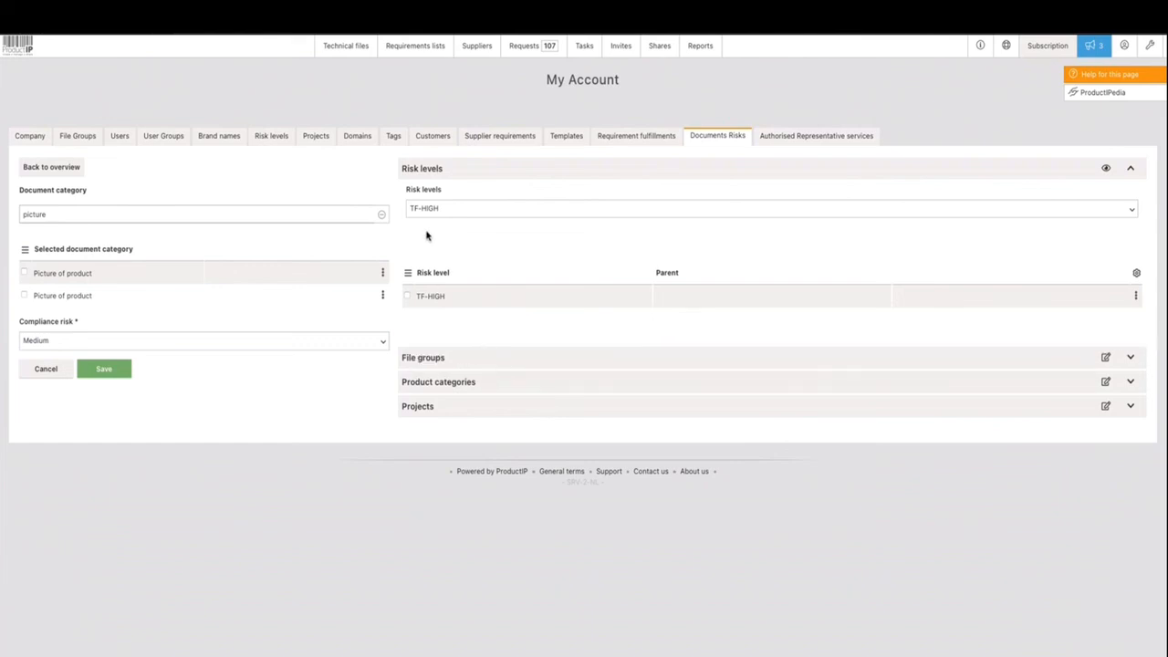
click(105, 373)
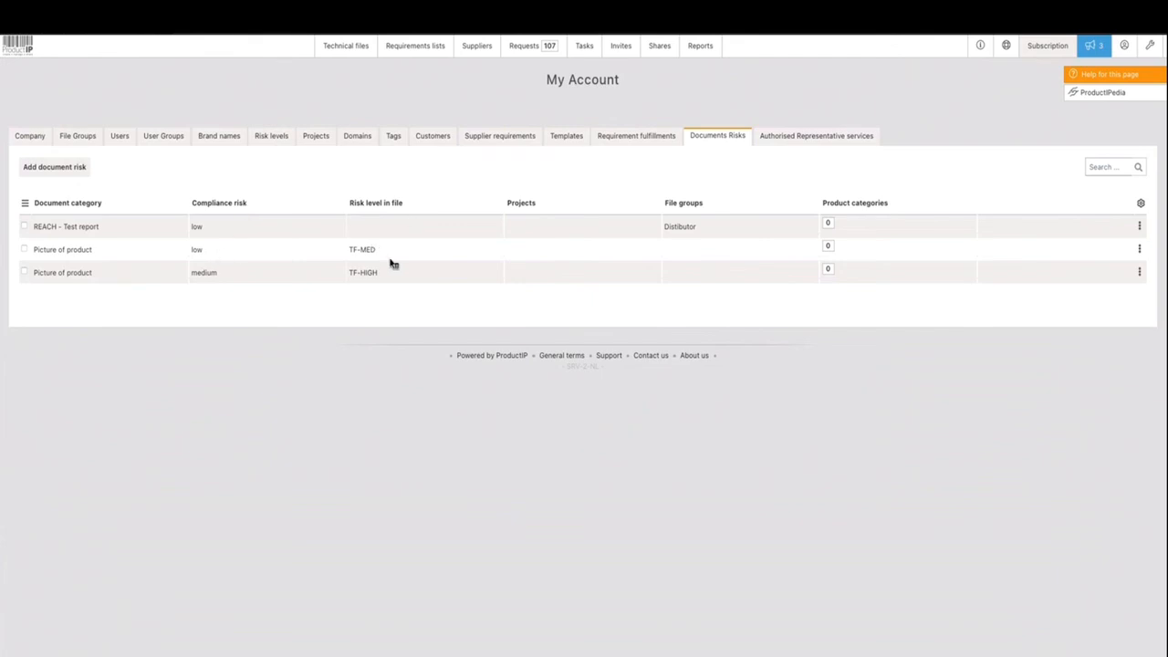
Step: Return to the technical files and check the missing documents behind the progress of coffeemaker files 1915861 and 870435
click(356, 51)
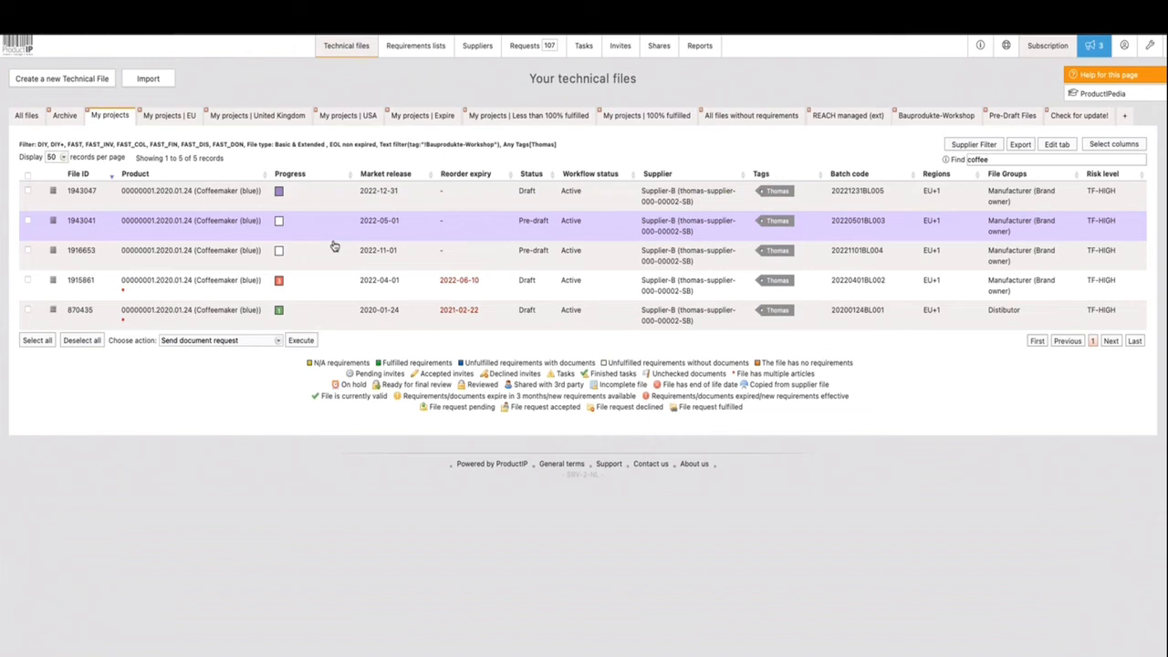
mouse_move(278, 280)
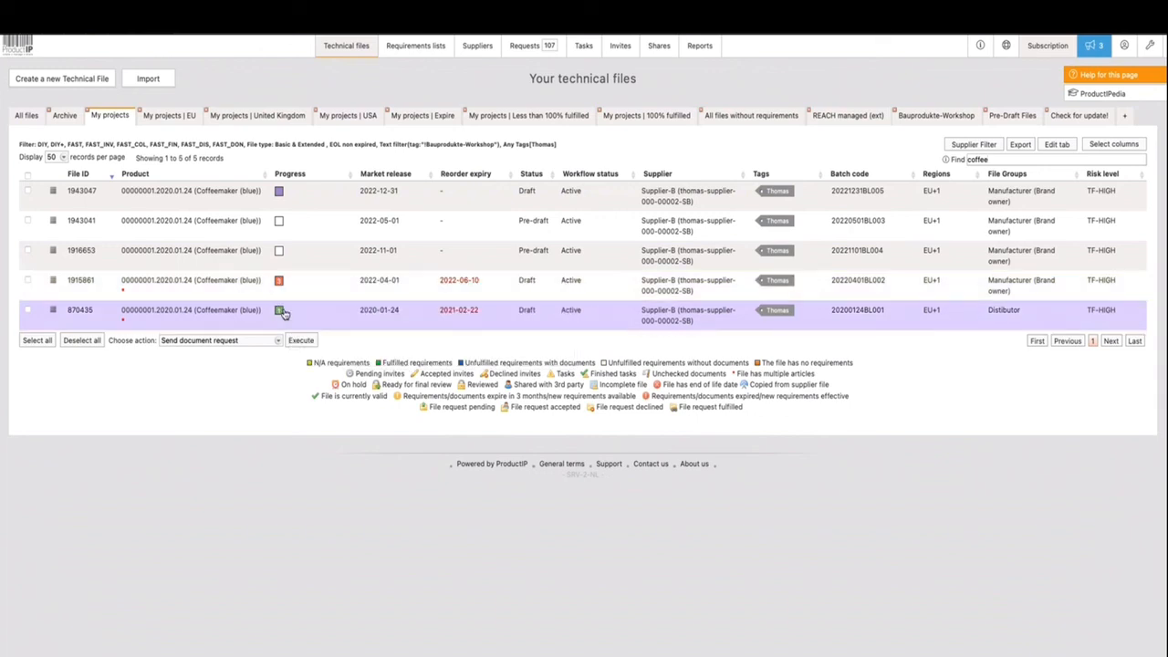
mouse_move(280, 312)
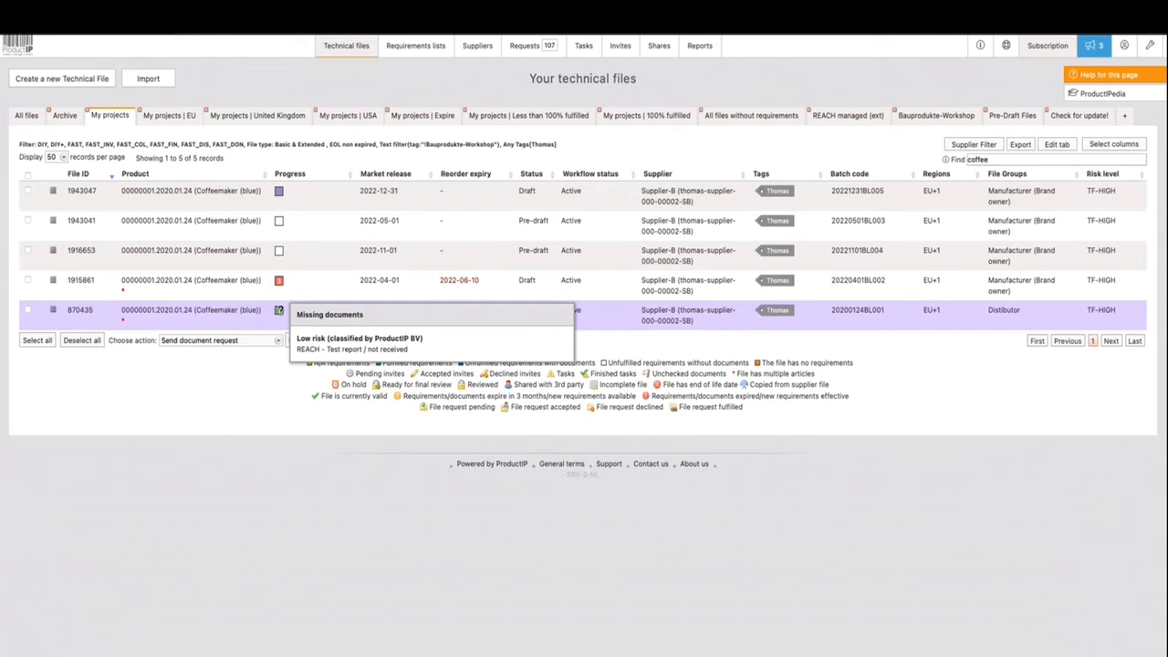